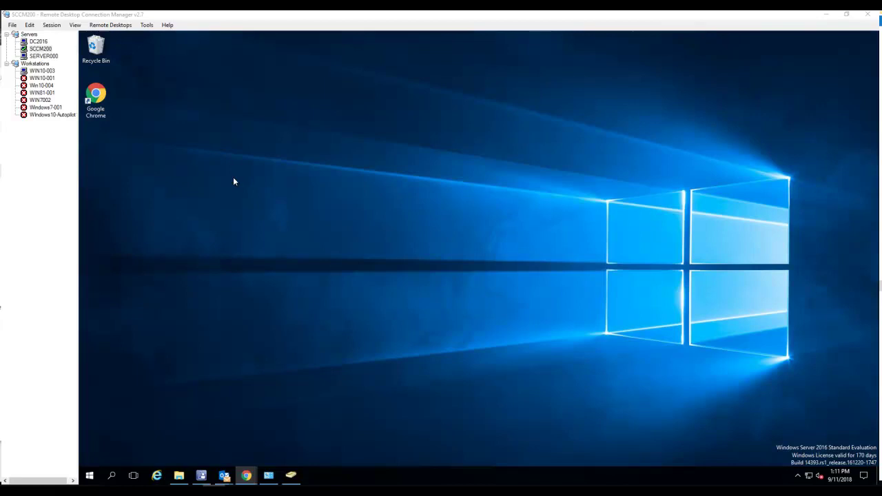
# Step: Launch Chrome, maximize its window and go to portal.office.com
pyautogui.doubleClick(96, 96)
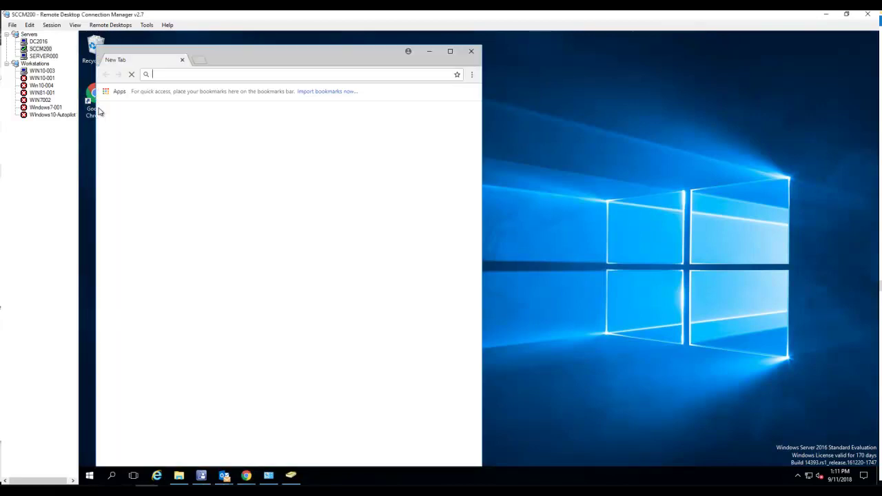
pyautogui.click(450, 51)
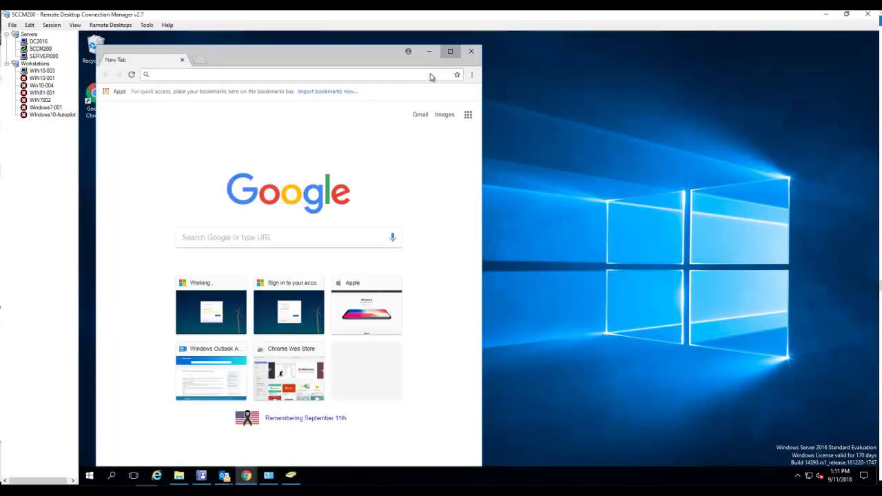
pyautogui.click(429, 54)
pyautogui.write('portal.office.com')
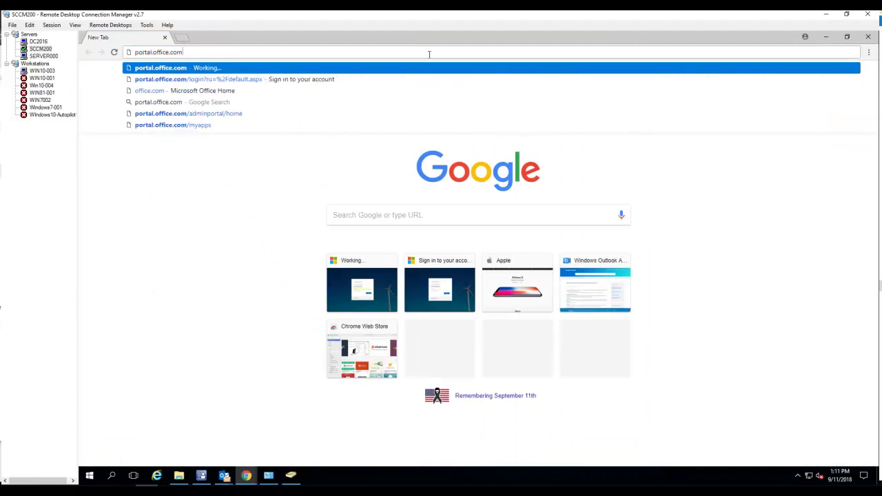
pyautogui.press('Return')
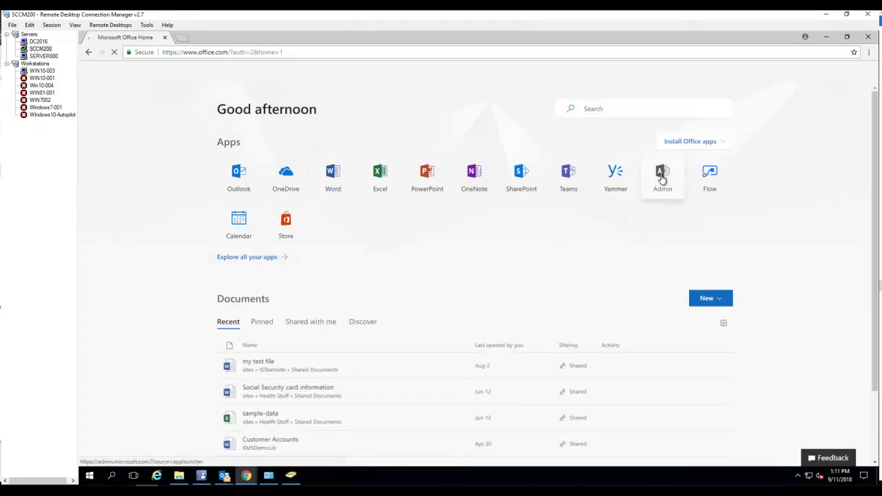
# Step: From the Microsoft 365 admin center, open Intune under Admin centers
pyautogui.click(662, 176)
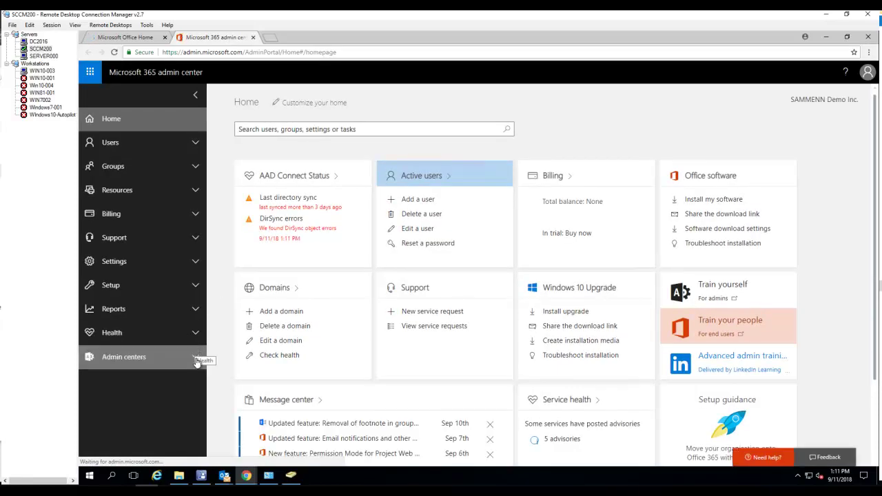
pyautogui.click(196, 357)
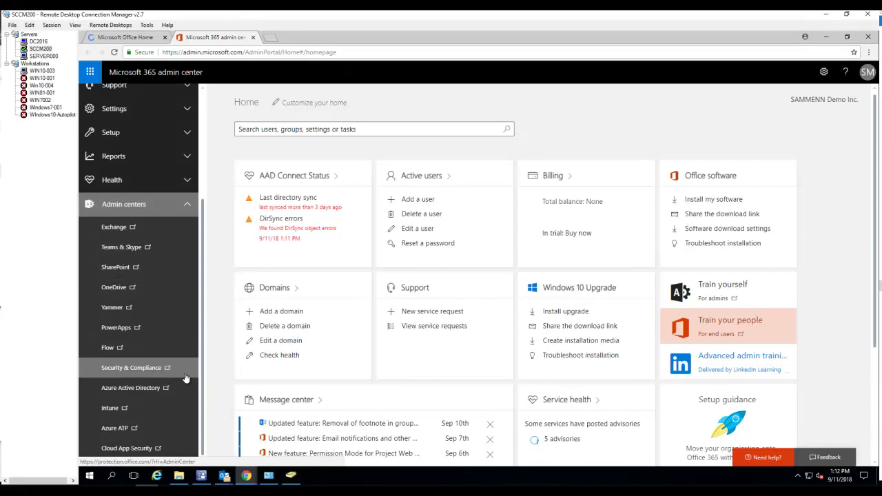
pyautogui.click(118, 411)
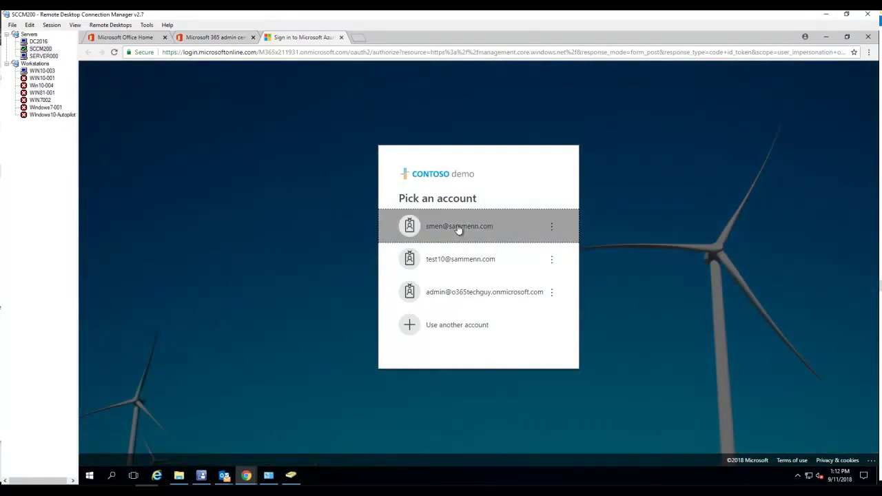
# Step: Sign in as the admin with the saved password and stay signed in
pyautogui.click(459, 227)
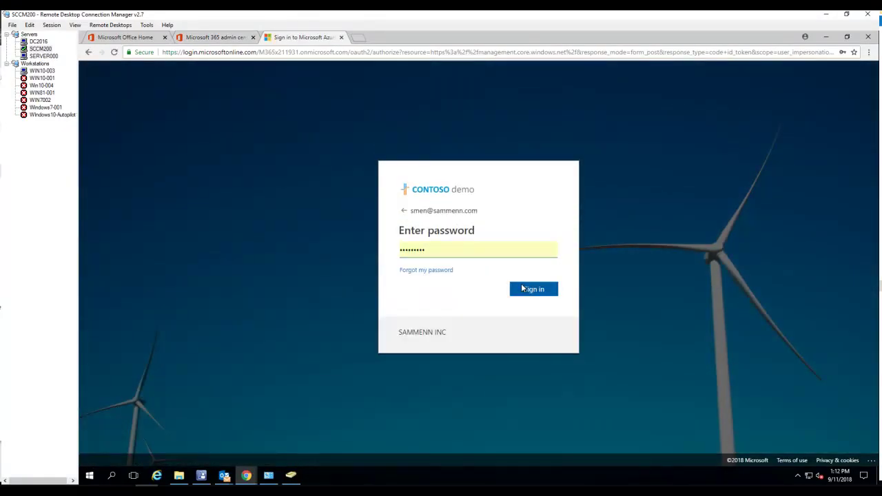
pyautogui.click(525, 289)
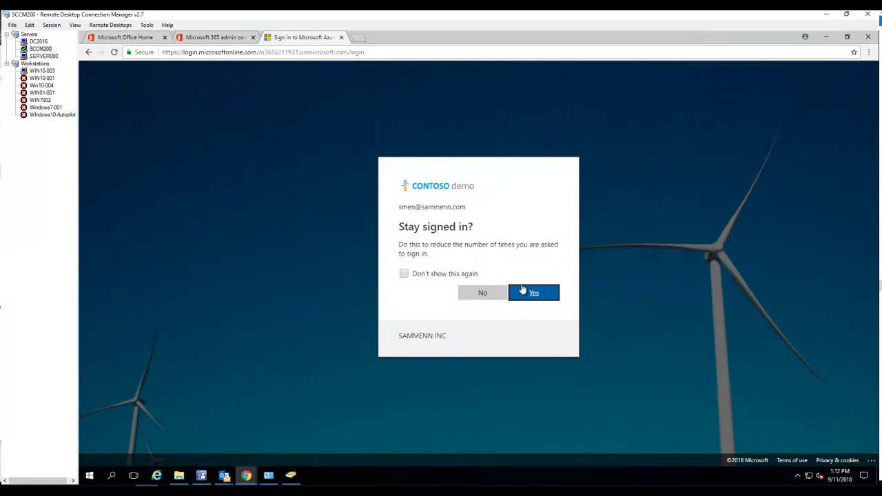
pyautogui.click(436, 275)
pyautogui.click(524, 294)
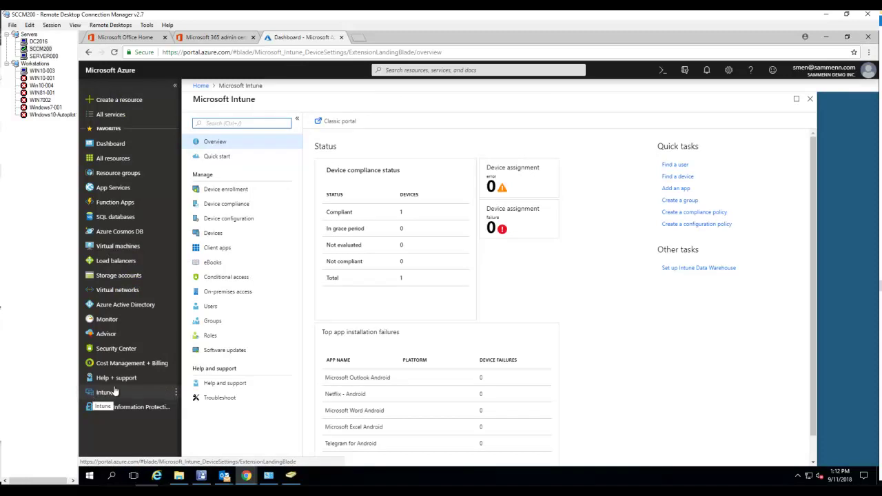
# Step: Go to Software updates > Update policies for iOS and start a new policy
pyautogui.click(224, 350)
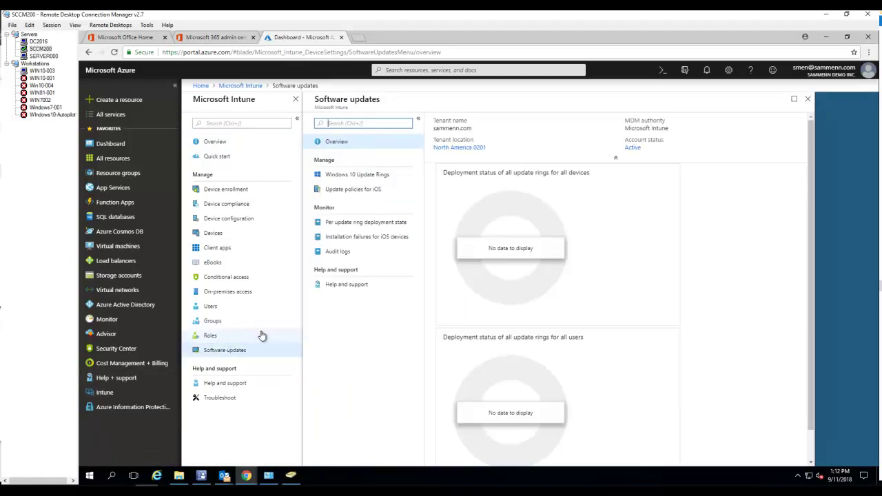
pyautogui.click(364, 193)
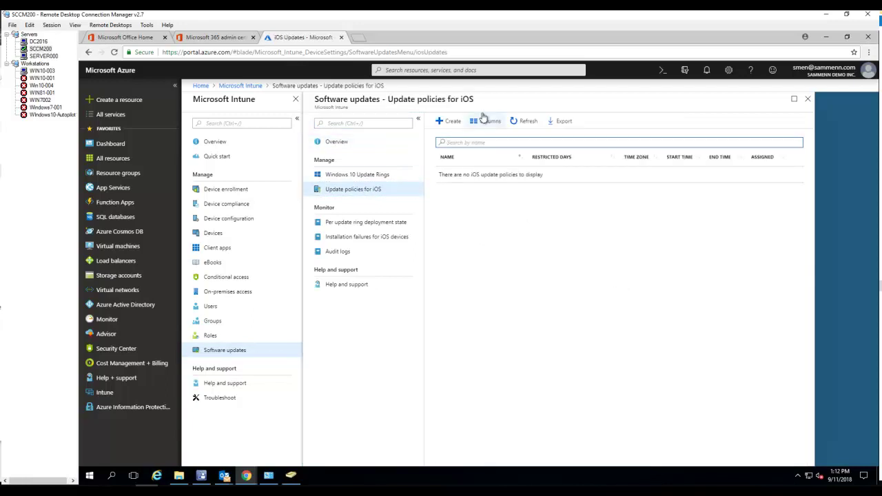
pyautogui.click(449, 122)
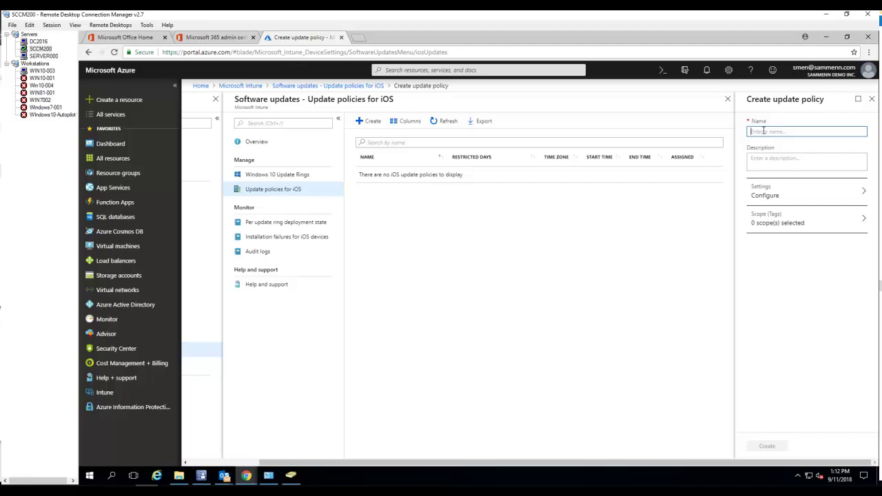
# Step: Name the policy 'Youtube Demo' and bring up its update Settings pane
pyautogui.write('Youtube Demo')
pyautogui.click(786, 157)
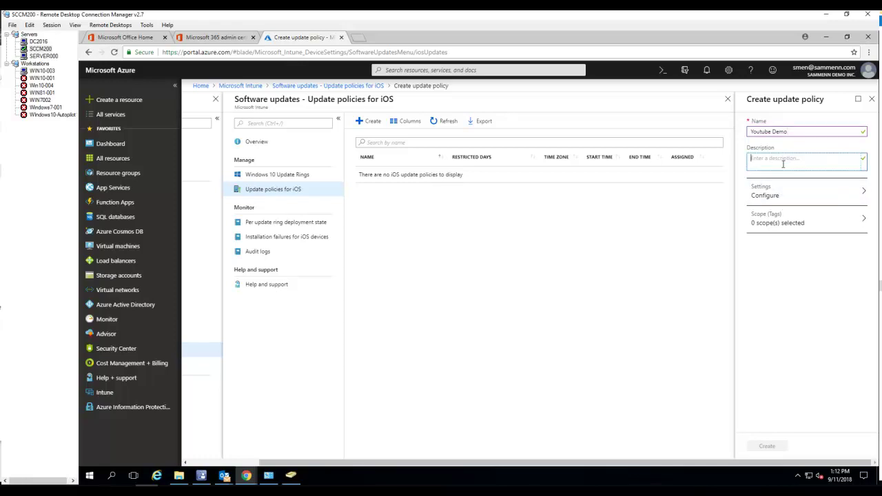
pyautogui.click(776, 199)
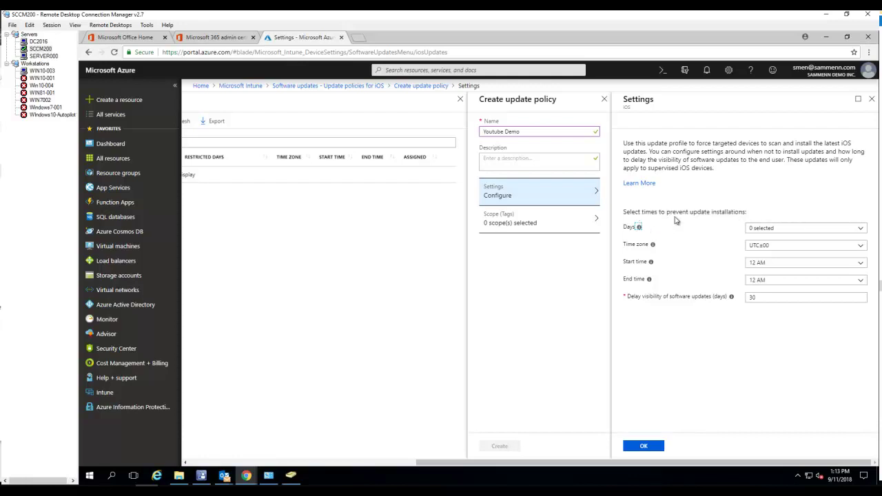
# Step: Select Monday, Tuesday, Wednesday, Thursday and Friday as restricted update days
pyautogui.moveTo(639, 230)
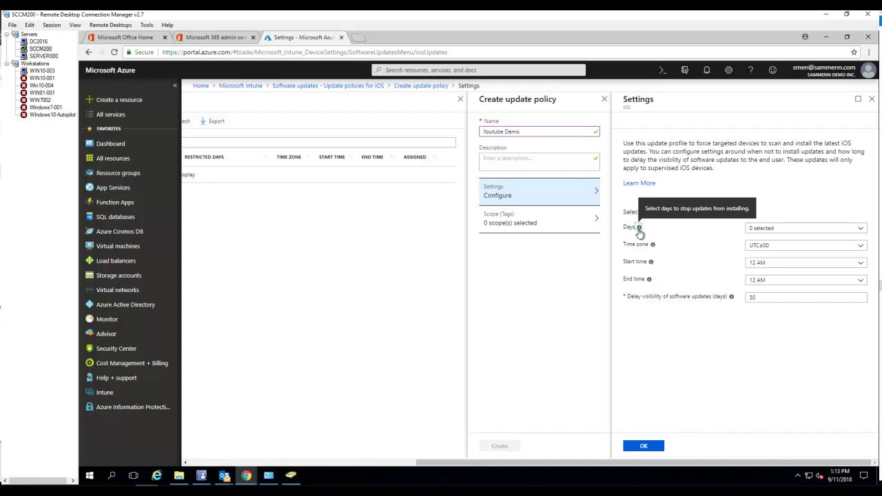
pyautogui.click(767, 233)
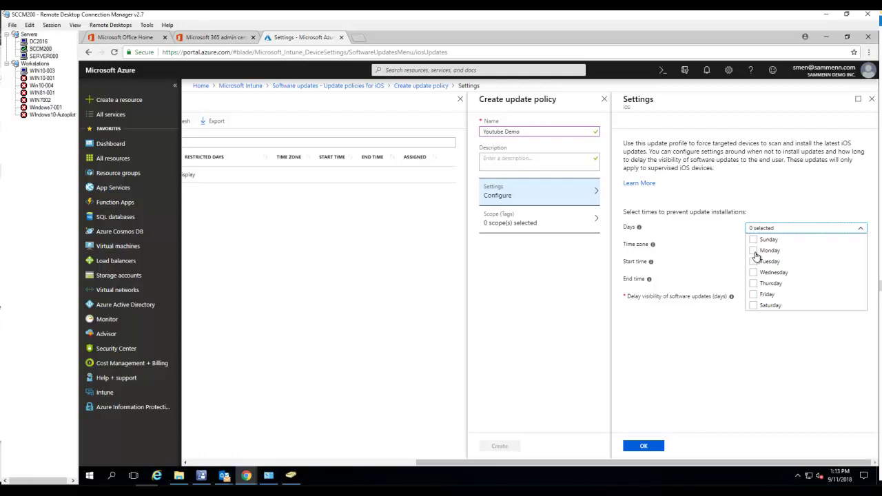
pyautogui.click(755, 251)
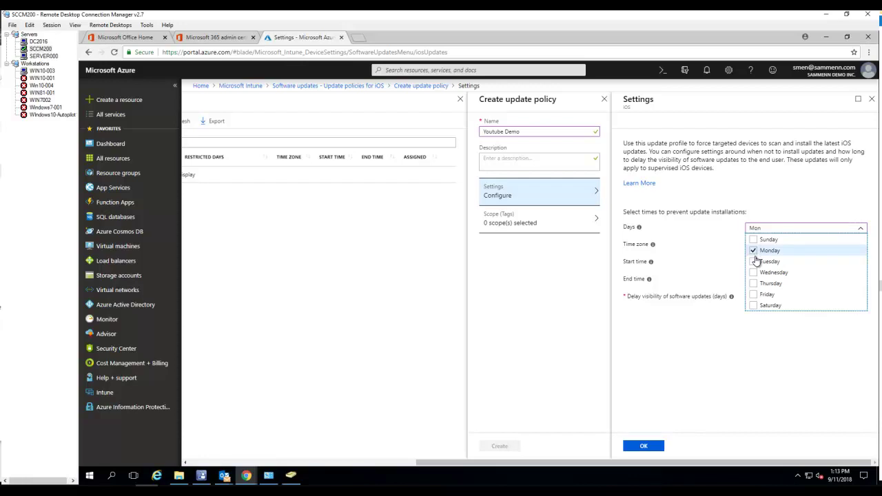
pyautogui.click(755, 261)
pyautogui.click(754, 273)
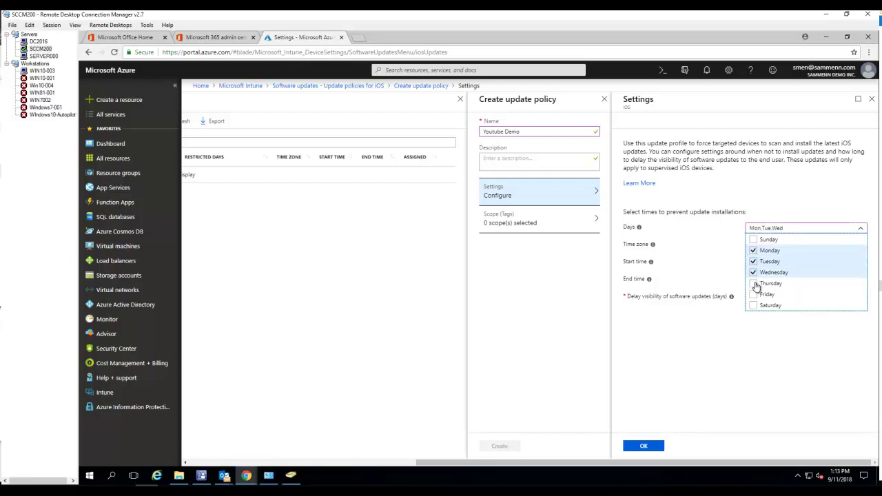
pyautogui.click(756, 284)
pyautogui.click(758, 295)
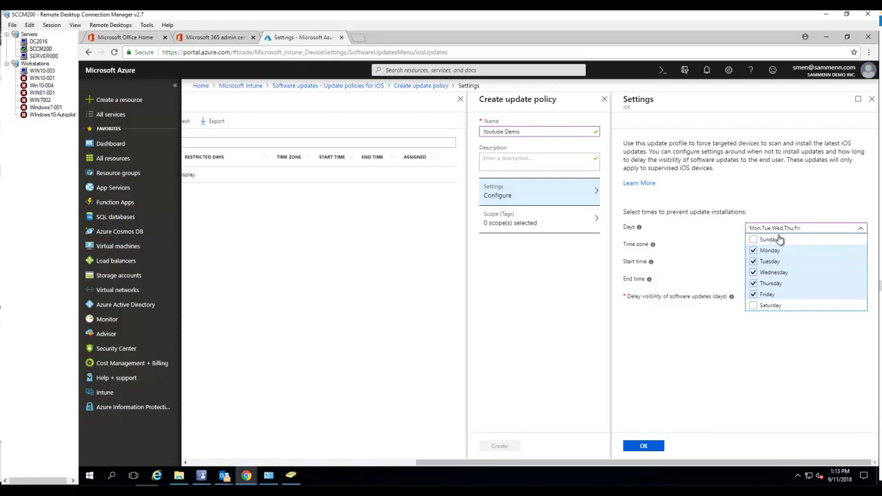
pyautogui.click(747, 350)
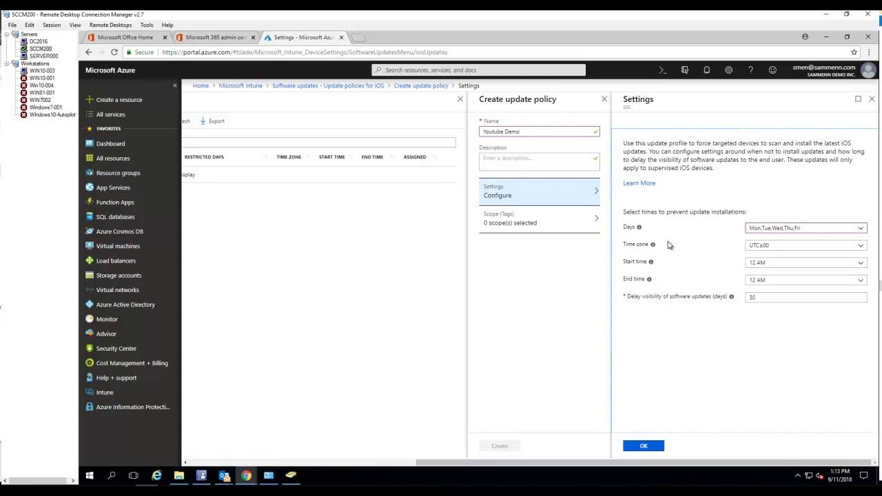
# Step: Keep the restriction time zone set to UTC±00
pyautogui.click(769, 246)
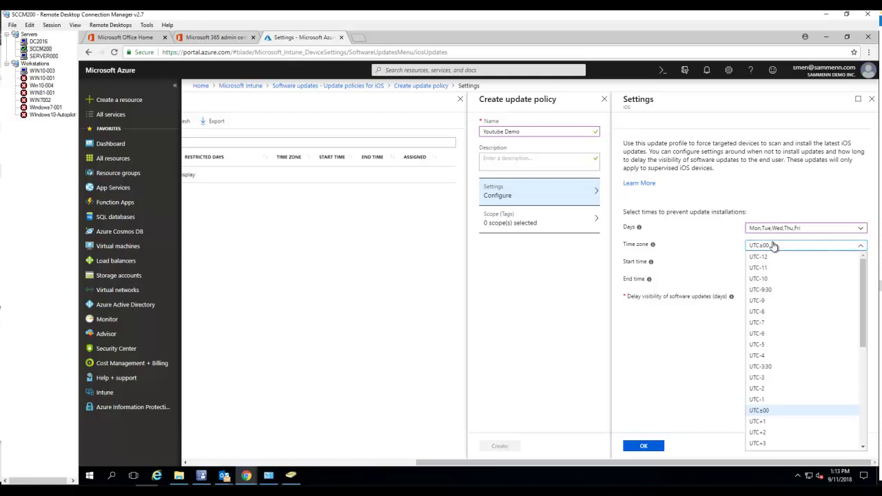
pyautogui.moveTo(864, 269)
pyautogui.mouseDown()
pyautogui.moveTo(856, 393)
pyautogui.moveTo(877, 280)
pyautogui.mouseUp()
pyautogui.scroll(-1, 762, 393)
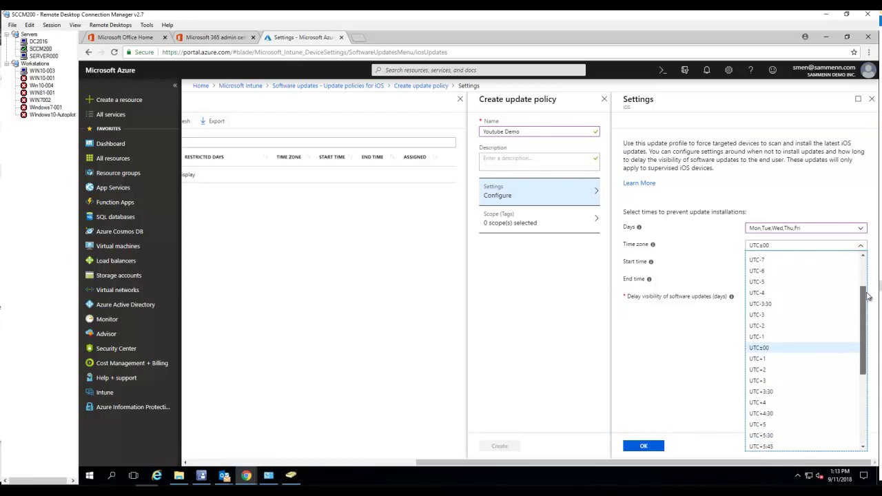
pyautogui.click(765, 349)
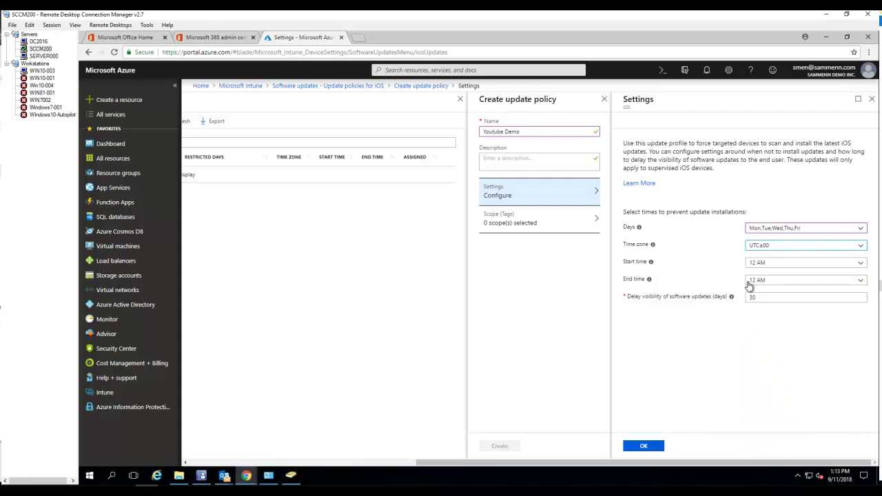
# Step: Set the restricted window to start at 7 AM and end at 5 PM
pyautogui.click(767, 265)
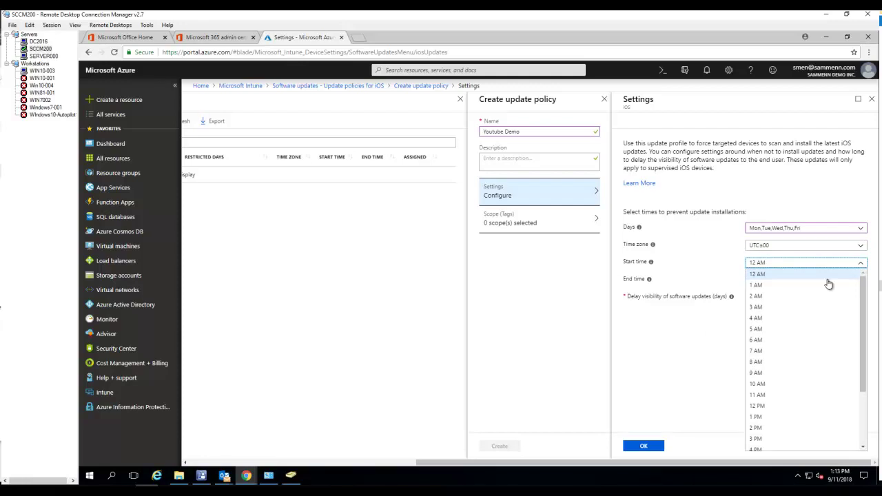
pyautogui.moveTo(862, 298); pyautogui.dragTo(858, 329)
pyautogui.click(758, 307)
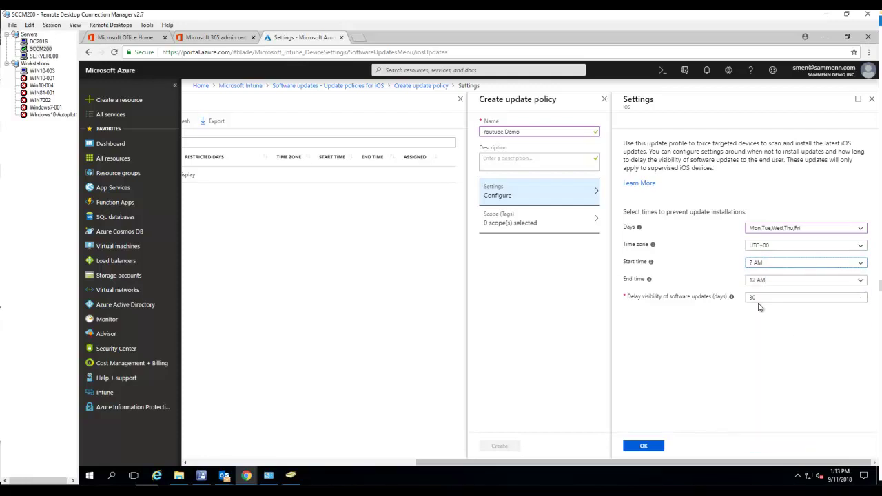
pyautogui.click(787, 281)
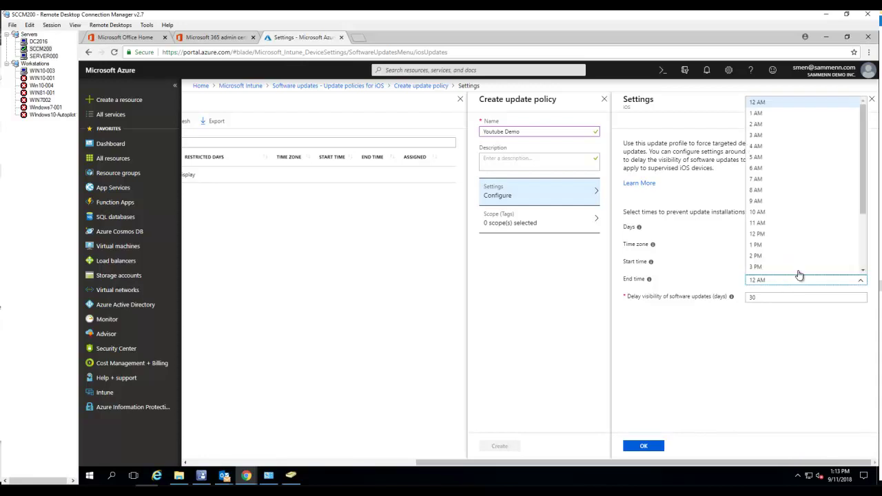
pyautogui.scroll(-2, 862, 270)
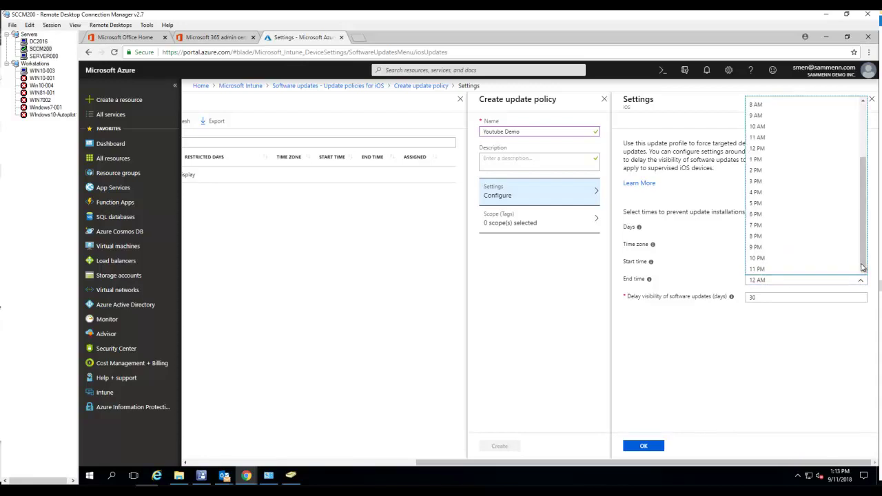
pyautogui.click(764, 205)
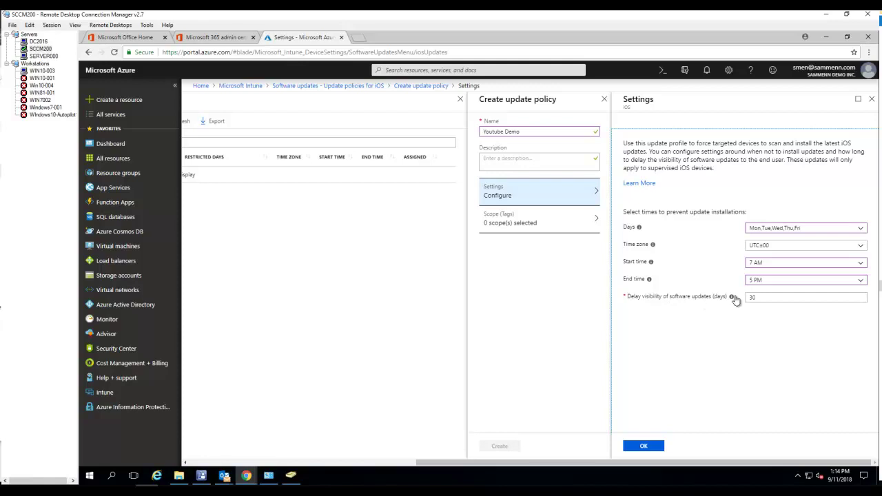
# Step: Change the Delay visibility of software updates value from 30 to 10 days
pyautogui.moveTo(733, 298)
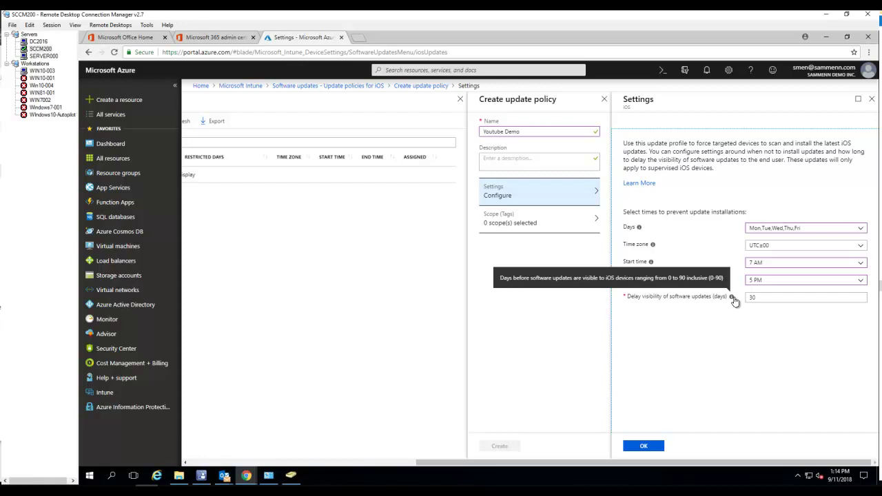
pyautogui.click(761, 301)
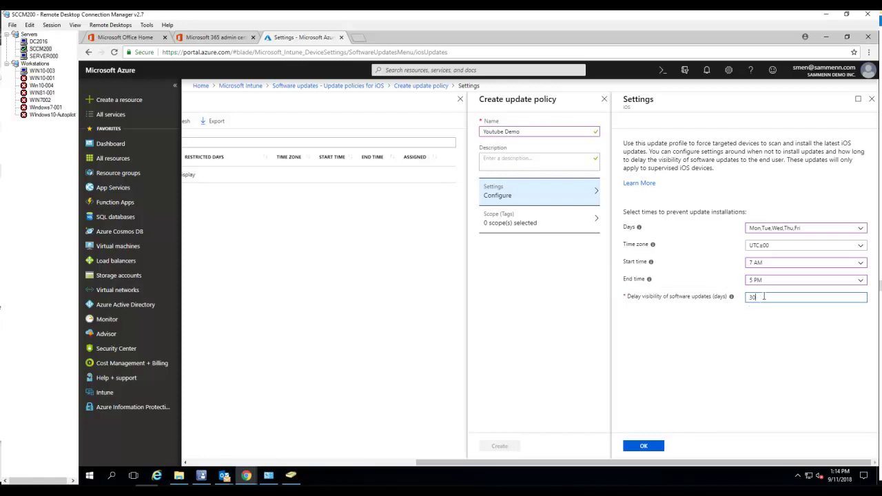
pyautogui.doubleClick(764, 297)
pyautogui.write('10')
# Step: Open the Learn More article on iOS update policies and scroll through it
pyautogui.click(650, 183)
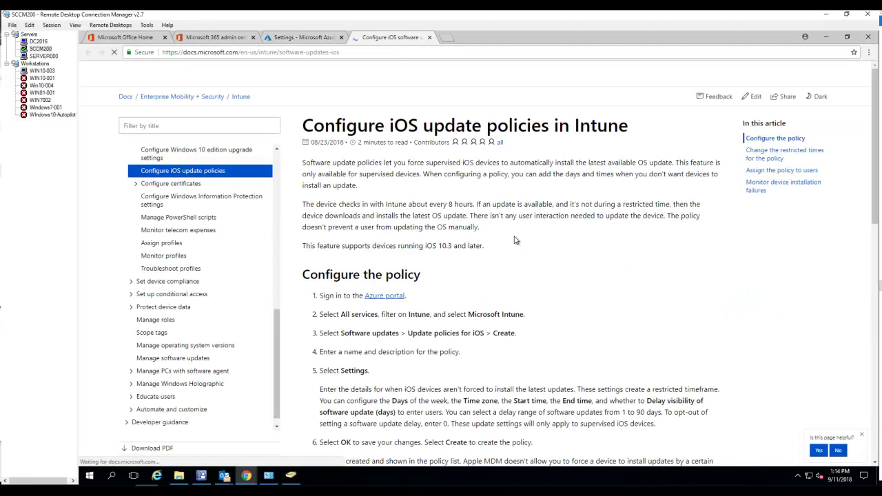
pyautogui.scroll(-12, 507, 246)
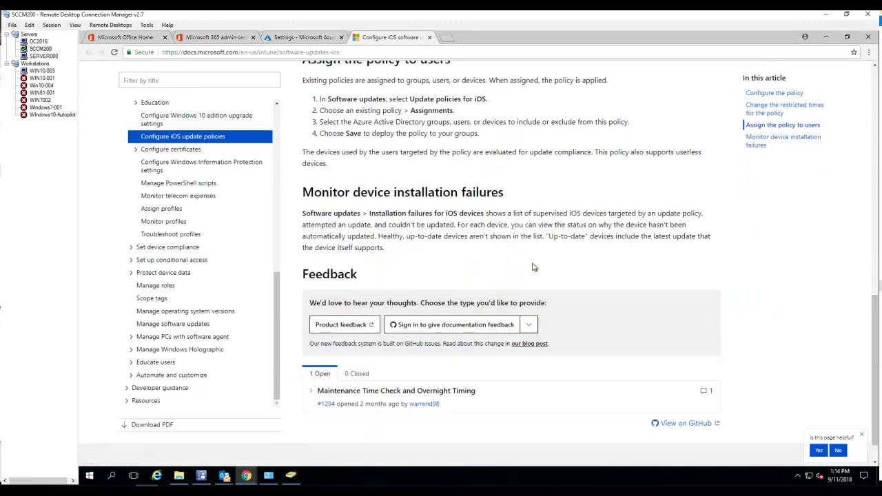
pyautogui.scroll(1, 494, 249)
pyautogui.scroll(3, 463, 220)
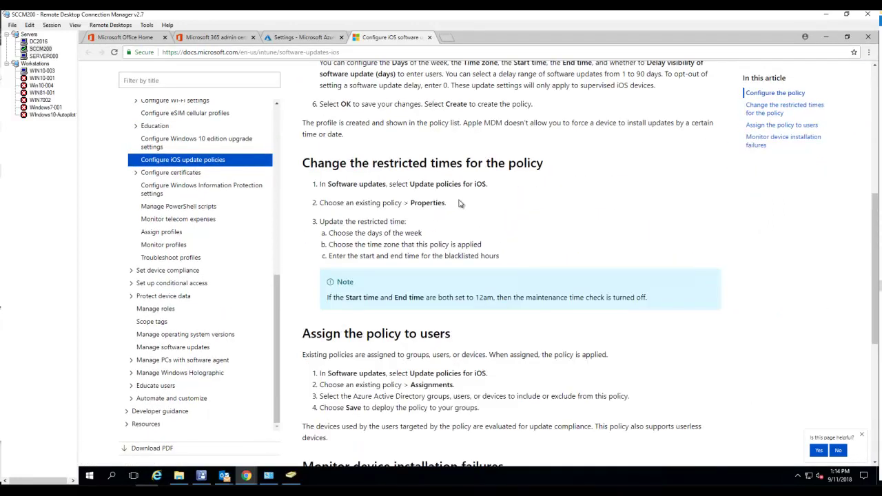
pyautogui.scroll(1, 520, 214)
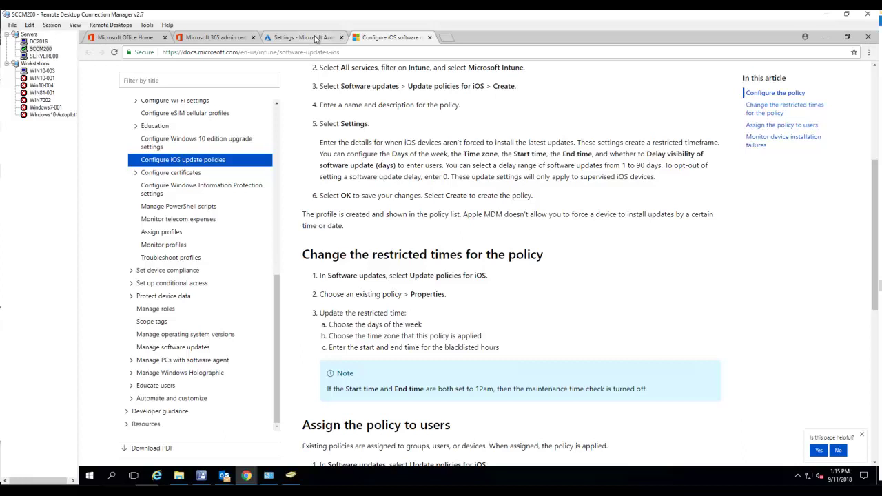
# Step: Back in Azure, confirm the settings, create the policy and open its Assignments page
pyautogui.click(313, 37)
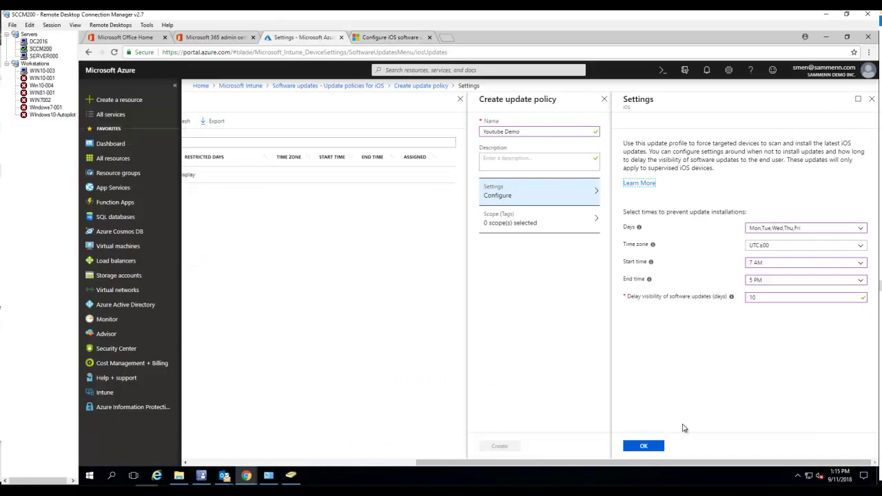
pyautogui.click(645, 446)
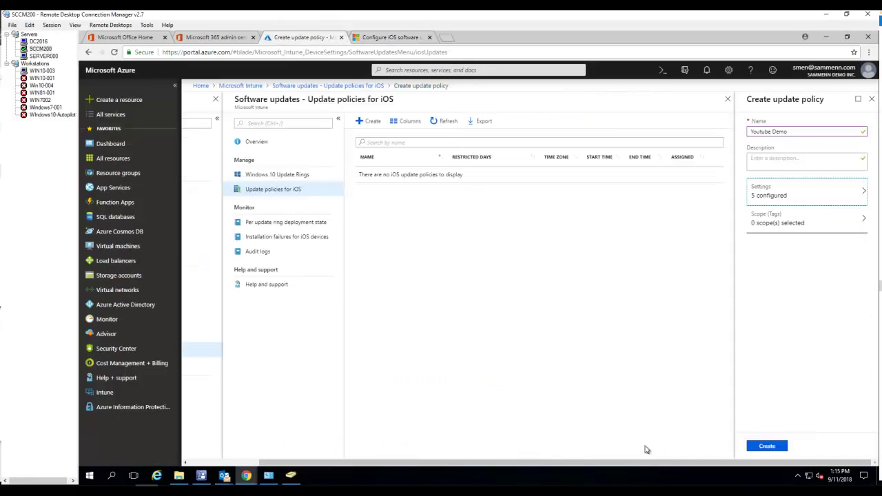
pyautogui.click(771, 447)
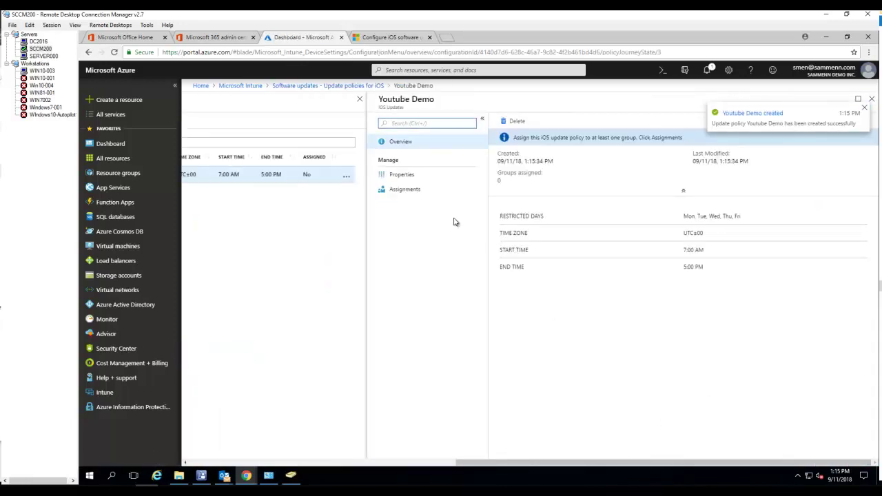
pyautogui.click(412, 193)
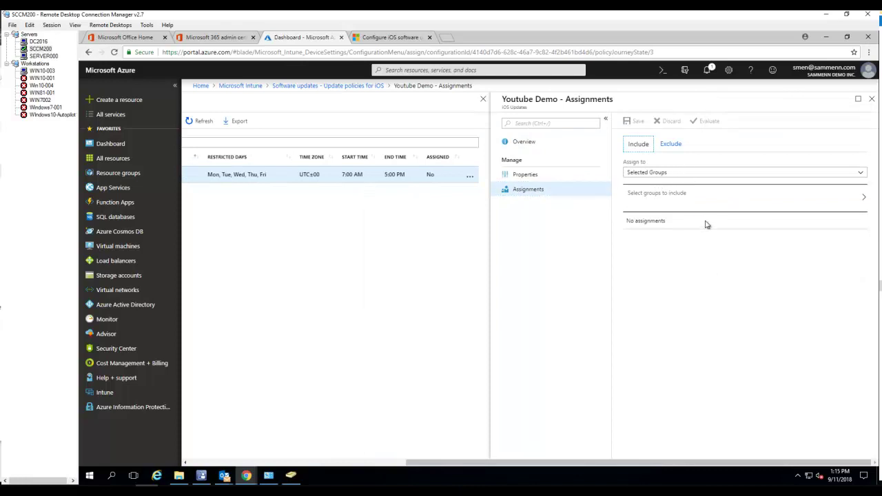
# Step: Search 'int' under Selected Groups, add the Intune Test Group Office365 Security Group, and save the assignment
pyautogui.click(707, 175)
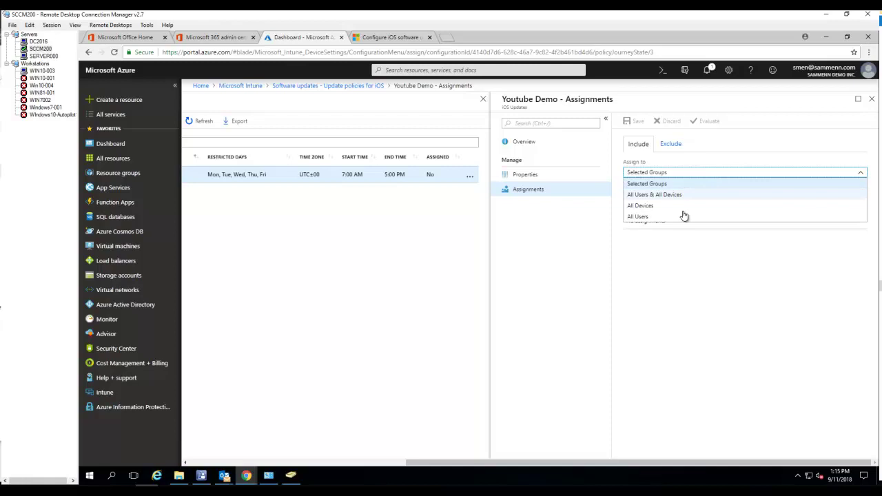
pyautogui.click(683, 266)
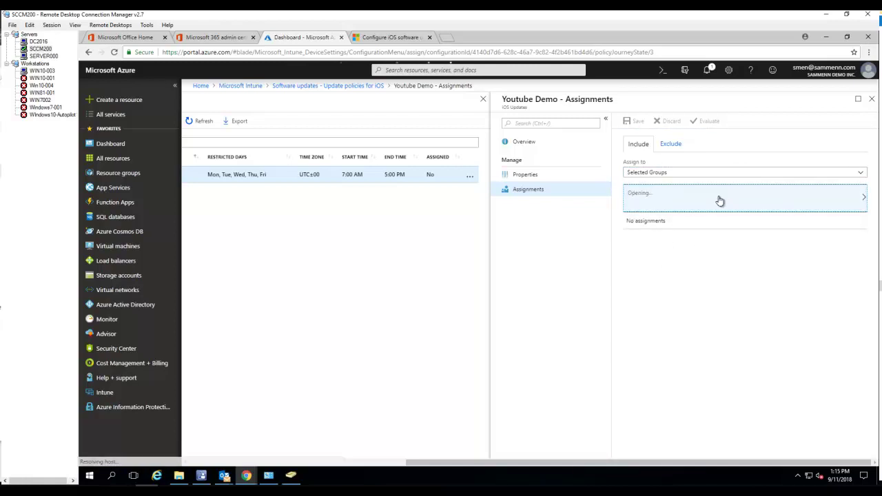
pyautogui.click(719, 199)
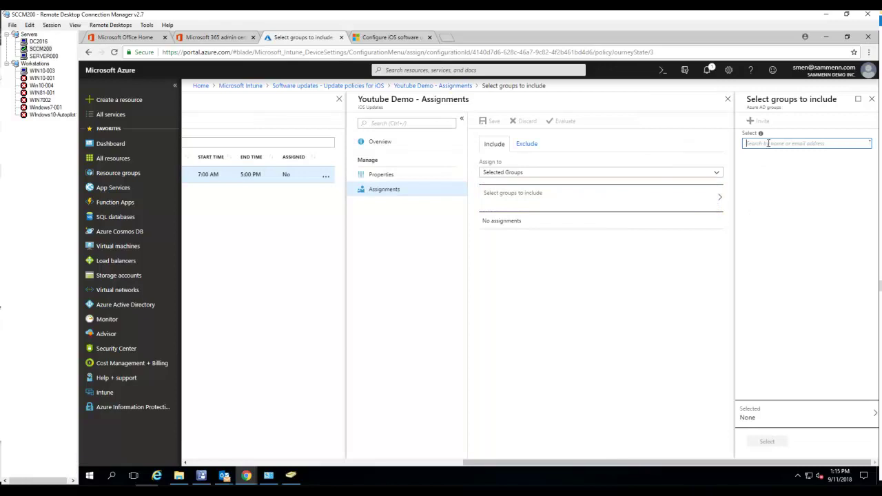
pyautogui.write('int')
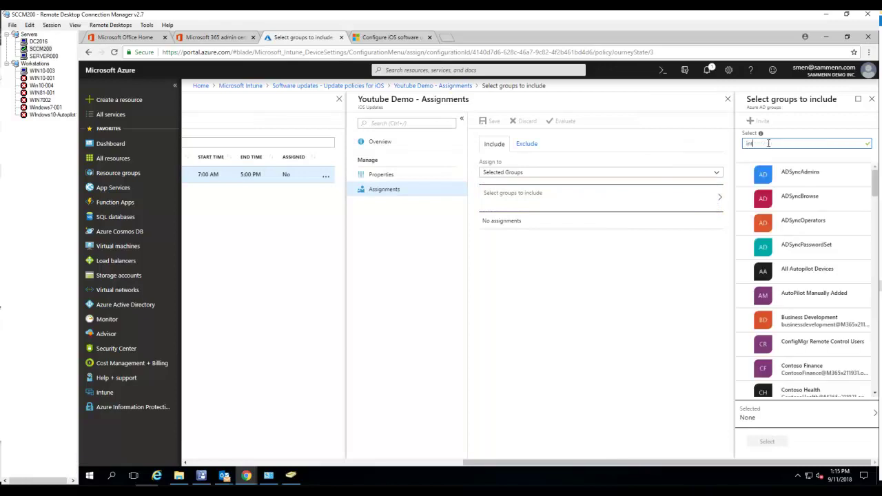
pyautogui.click(745, 174)
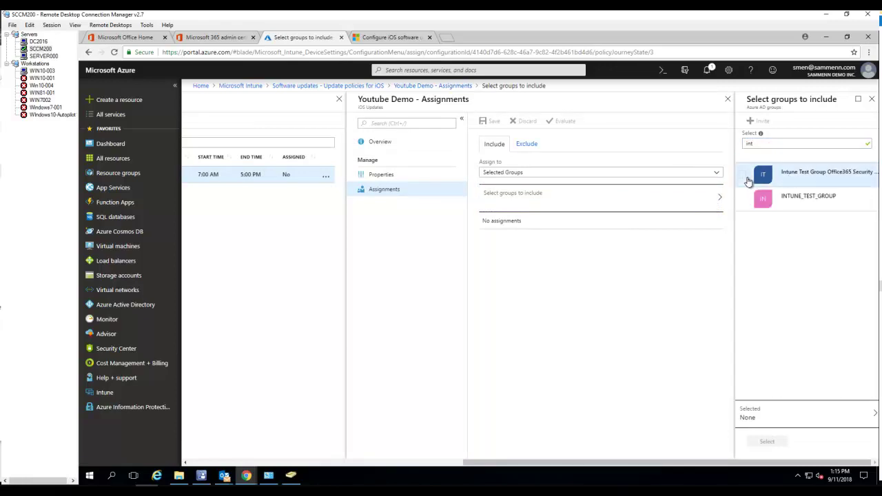
pyautogui.click(765, 442)
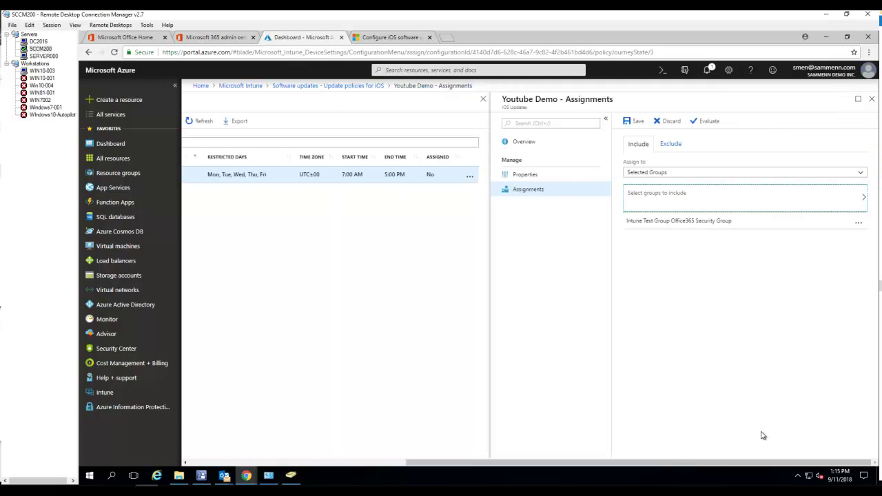
pyautogui.click(638, 122)
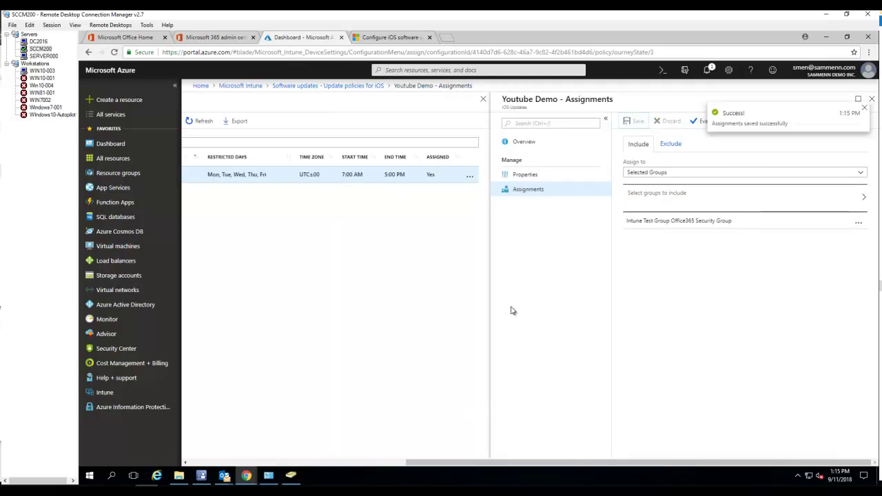
pyautogui.click(864, 109)
pyautogui.click(872, 100)
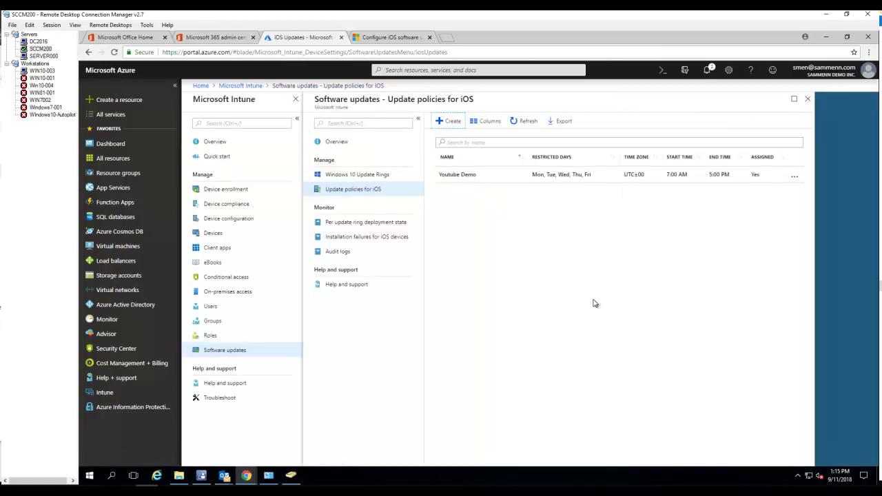